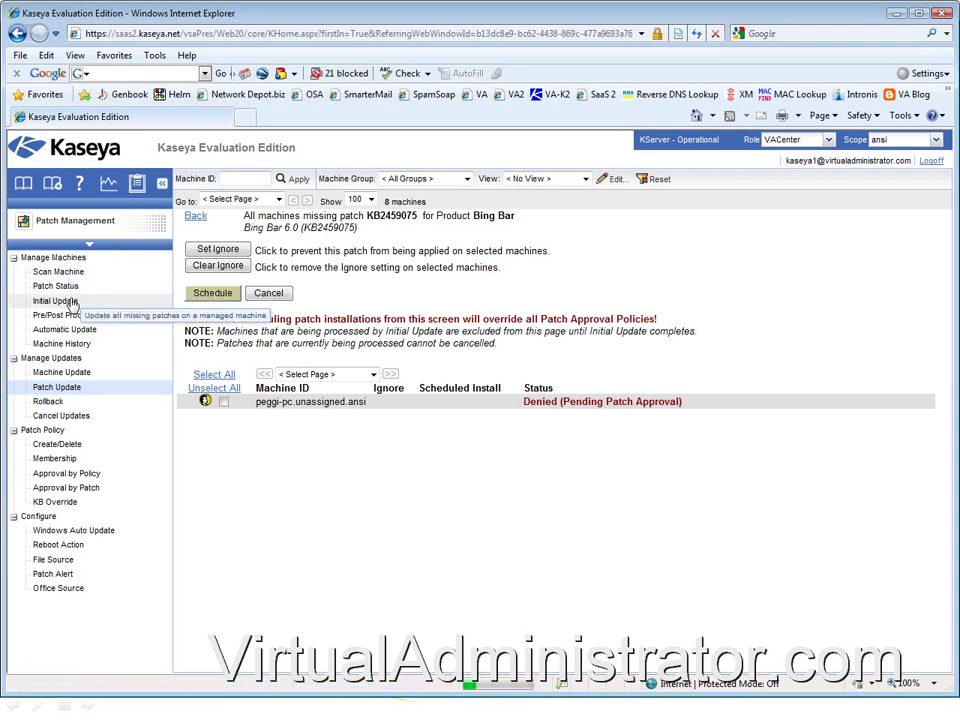
- Open the Patch Status page of the Patch Management module to review the managed machines' patches
{"action": "left_click", "coordinate": [79, 237]}
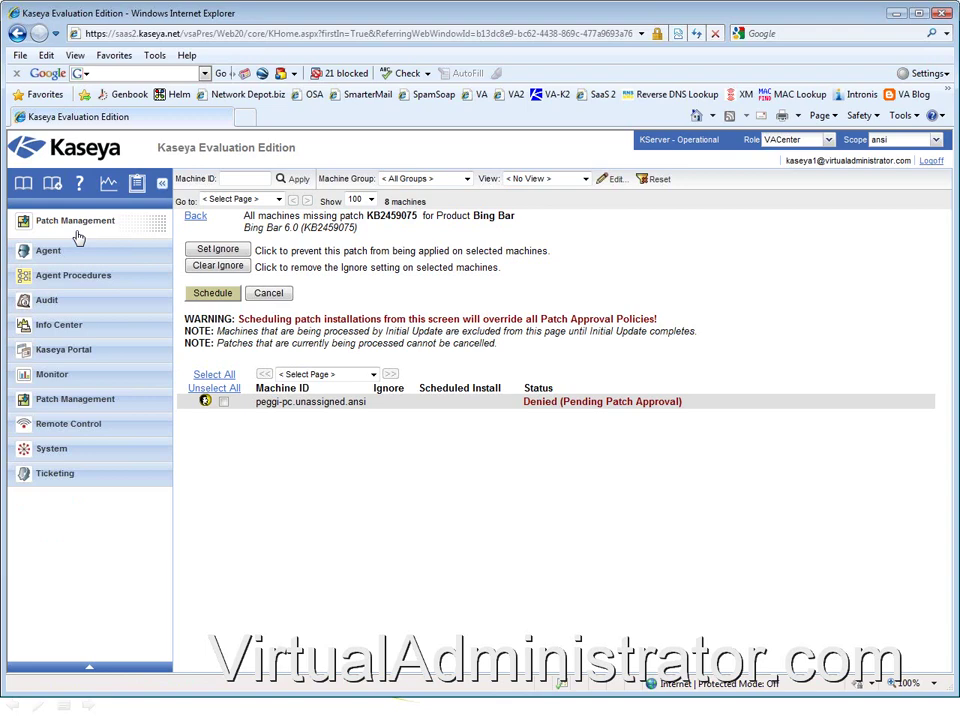
{"action": "left_click", "coordinate": [70, 402]}
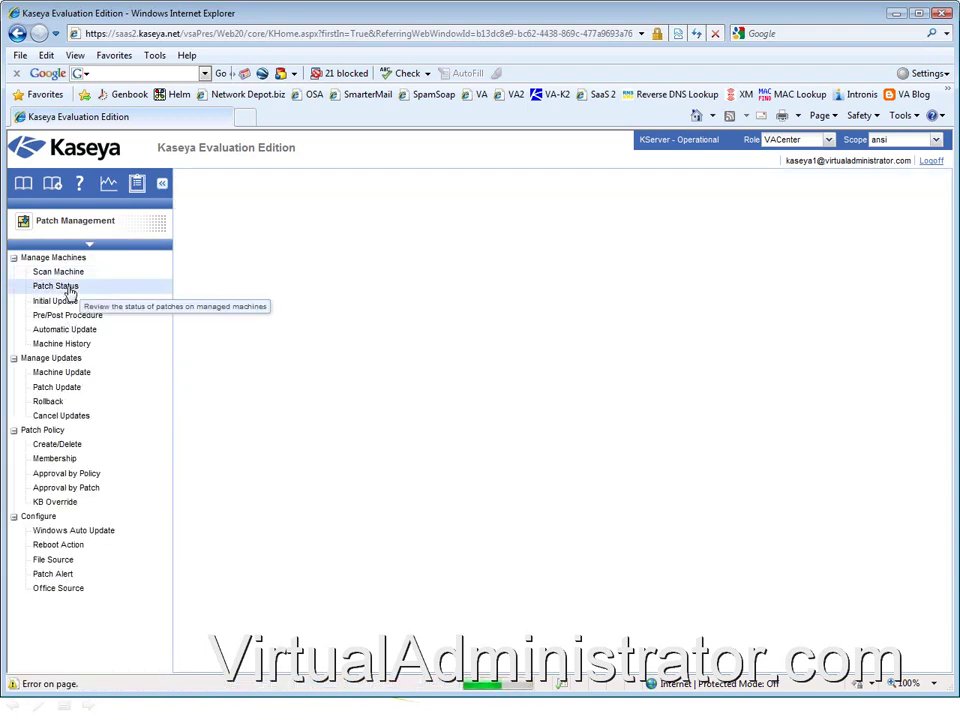
{"action": "left_click", "coordinate": [69, 291]}
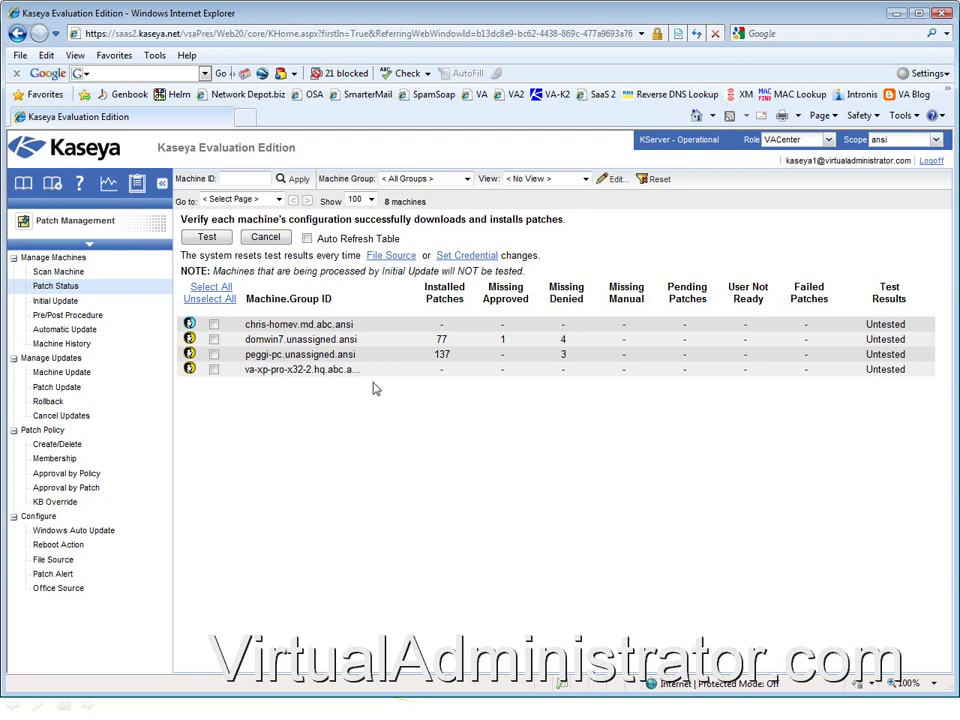
- On the Set Credential page, choose the machine's current domain, enter the username VAAdmin, and enter and confirm the account password
{"action": "left_click", "coordinate": [467, 257]}
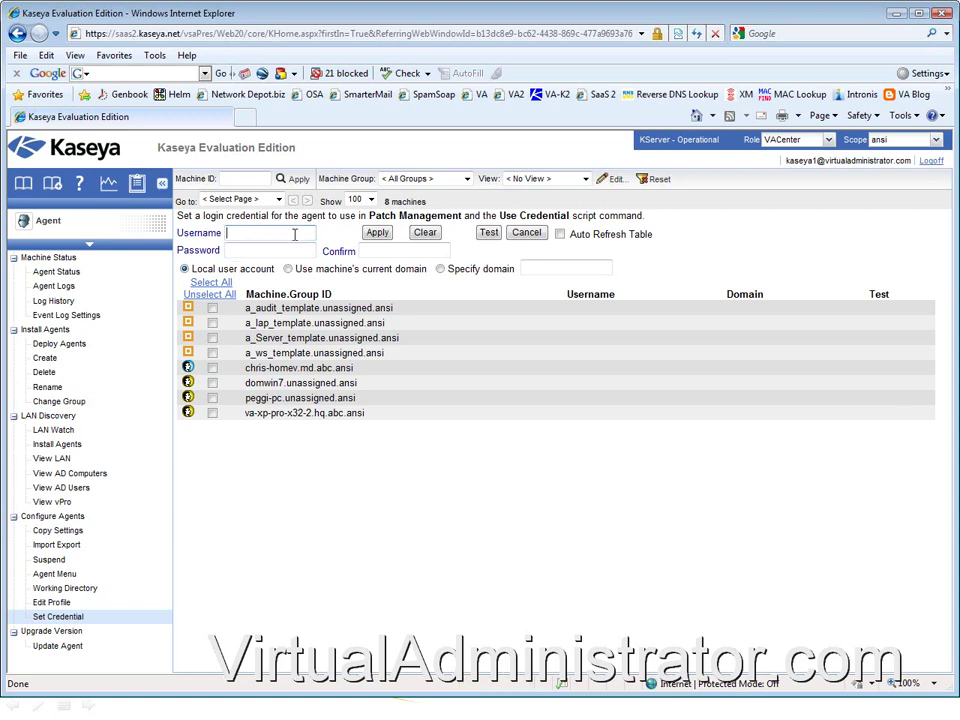
{"action": "left_click", "coordinate": [288, 269]}
{"action": "left_click_drag", "start_coordinate": [315, 271], "coordinate": [405, 280]}
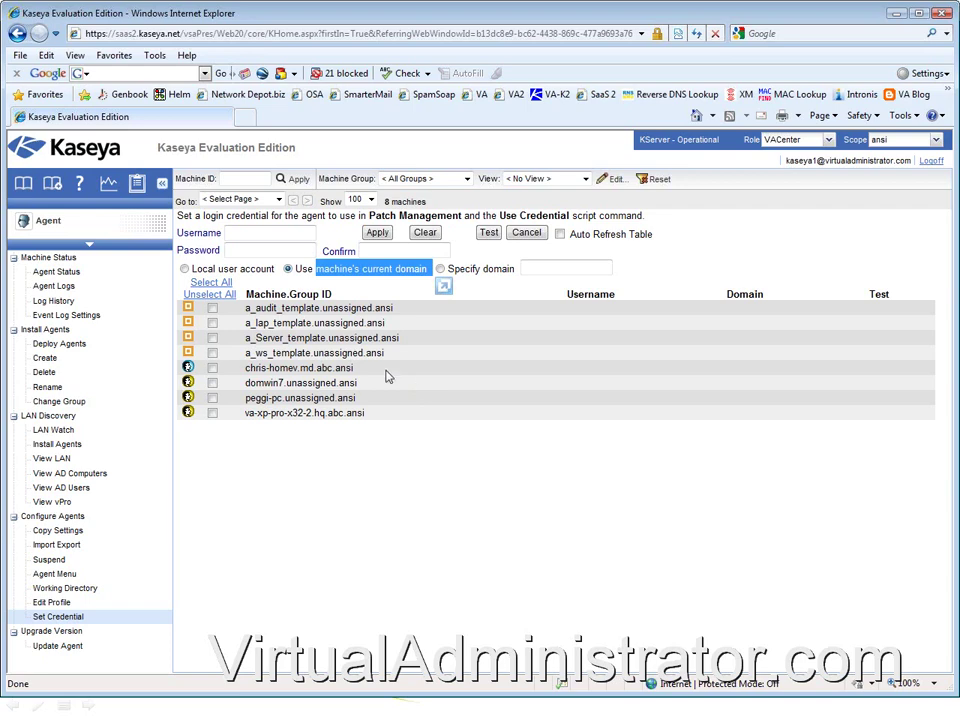
{"action": "left_click", "coordinate": [244, 233]}
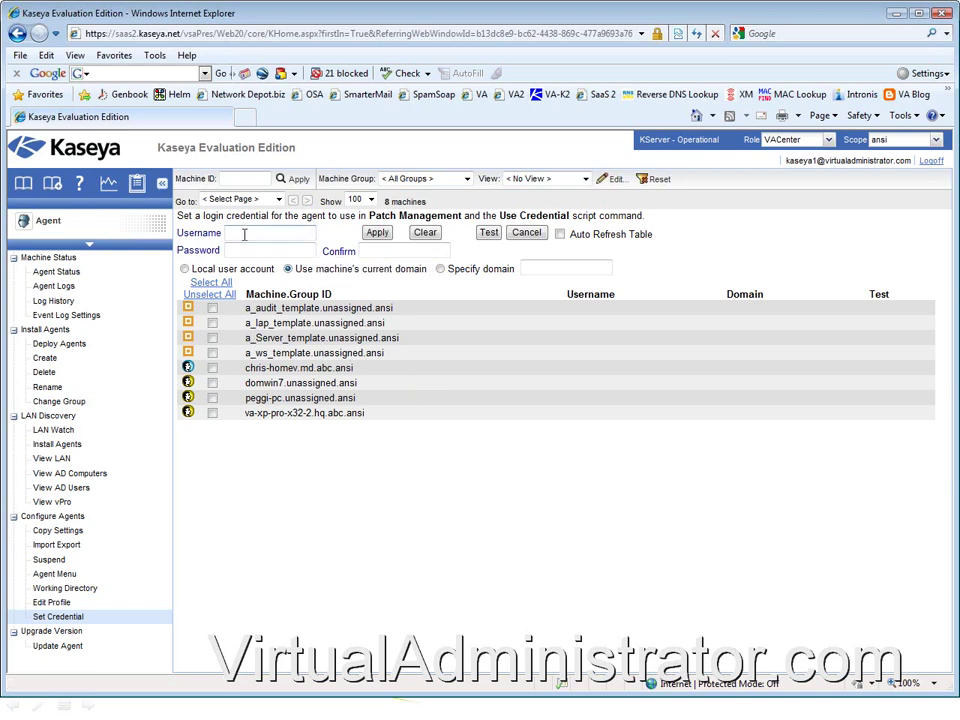
{"action": "type", "text": "VAAdmin"}
{"action": "left_click", "coordinate": [238, 250]}
{"action": "type", "text": "••••"}
{"action": "left_click", "coordinate": [380, 251]}
{"action": "type", "text": "••••"}
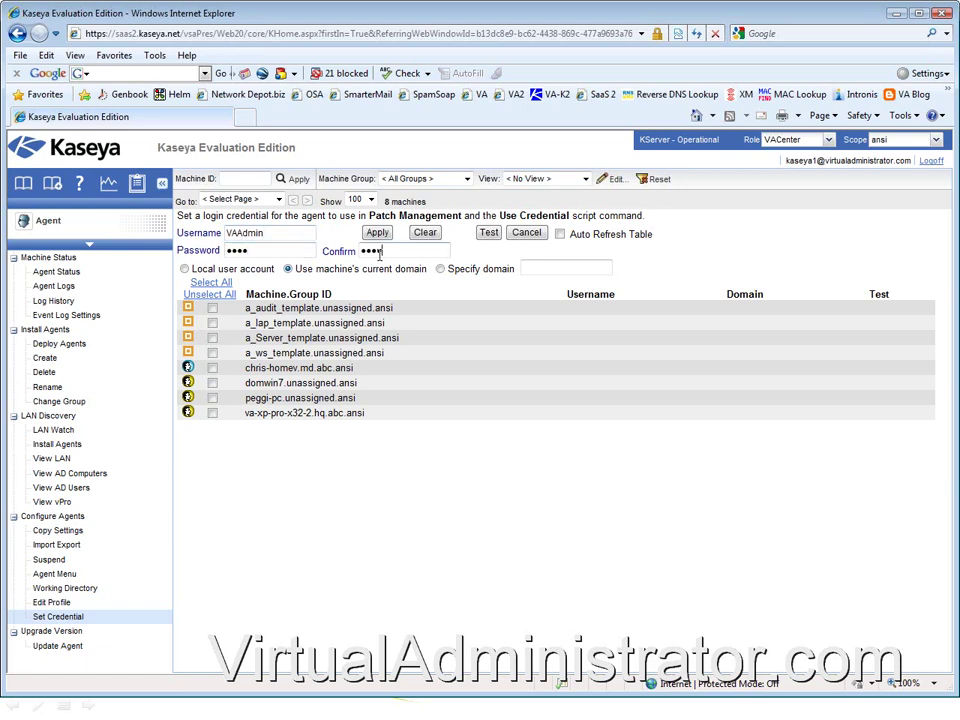
- Switch the agent credential to a local user account and clear the username
{"action": "triple_click", "coordinate": [304, 270]}
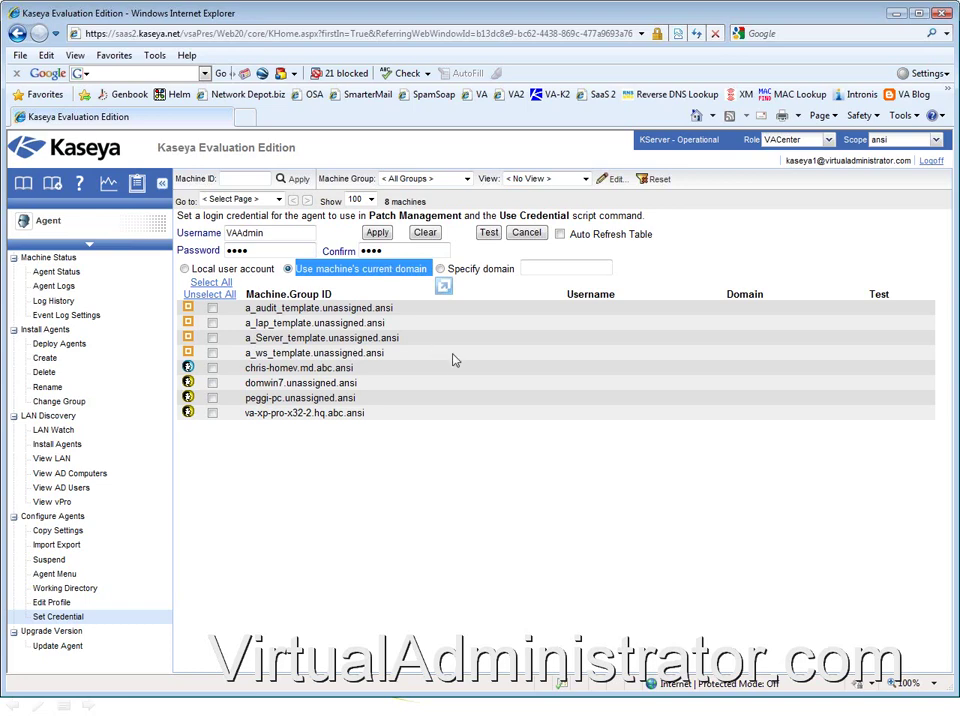
{"action": "left_click", "coordinate": [184, 269]}
{"action": "double_click", "coordinate": [230, 232]}
{"action": "key", "text": "BackSpace"}
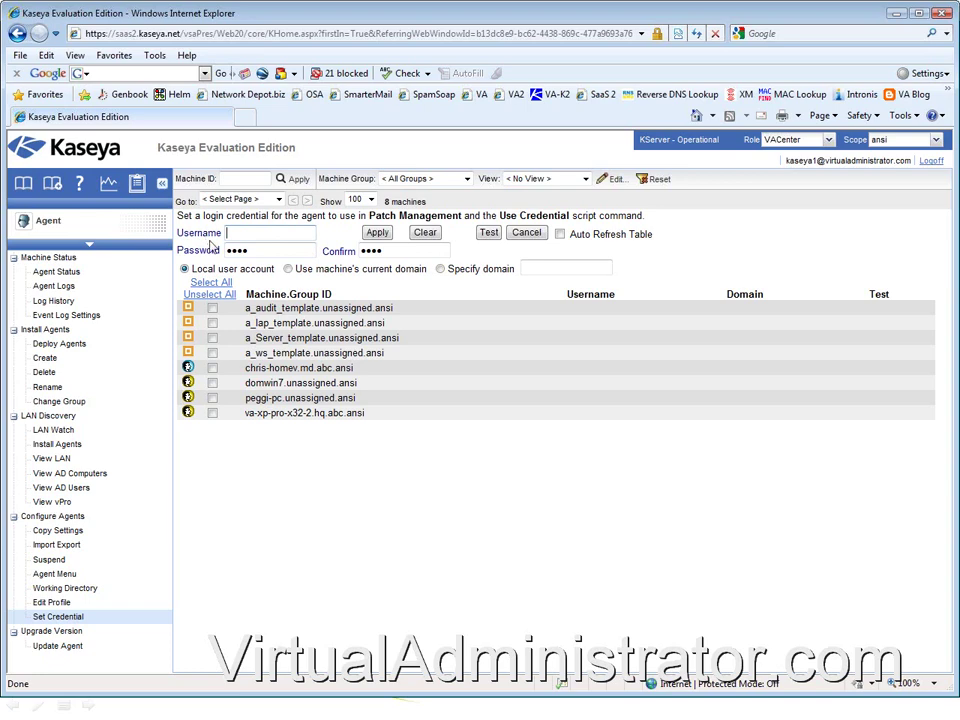
{"action": "double_click", "coordinate": [227, 256]}
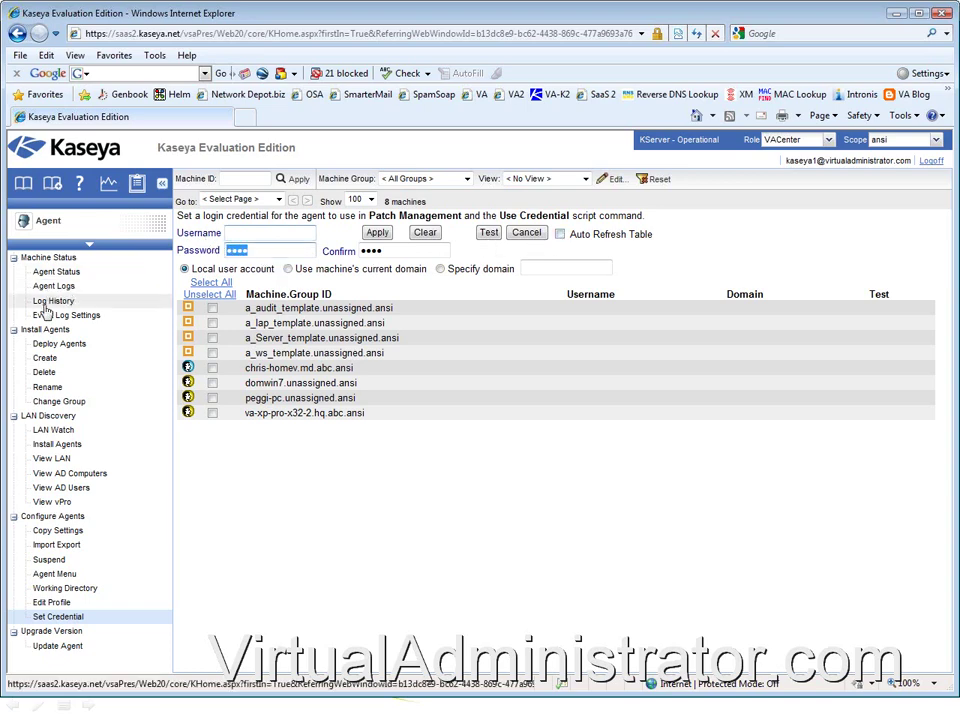
- On the Reset Password page of Remote Control, set the username to ABCAdmin and enable creating it as a new administrator account
{"action": "left_click", "coordinate": [53, 227]}
{"action": "left_click", "coordinate": [53, 227]}
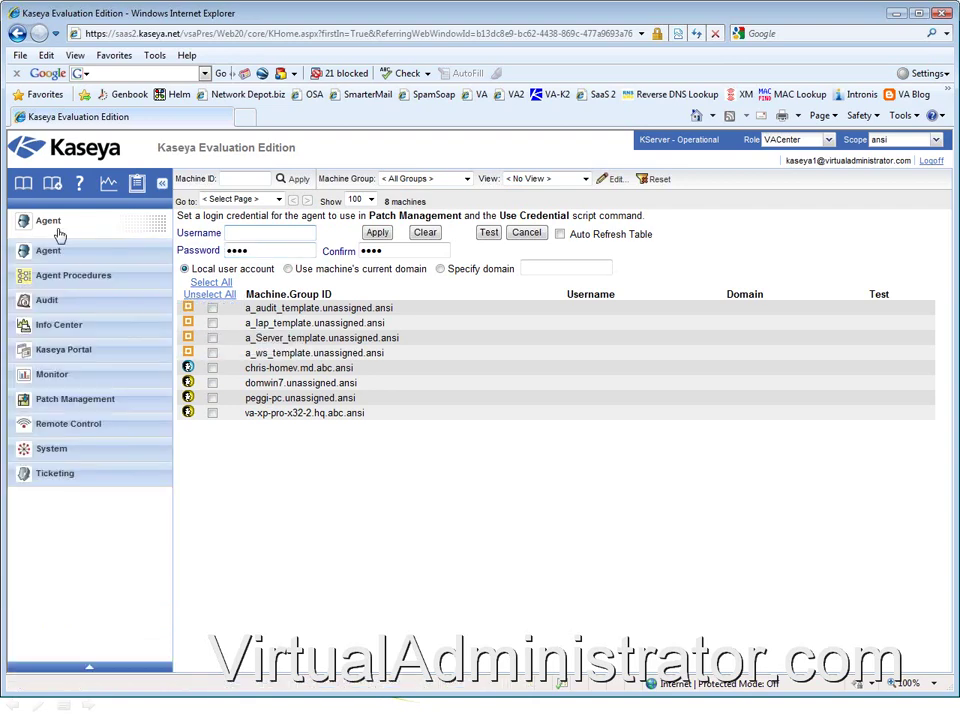
{"action": "left_click", "coordinate": [80, 423]}
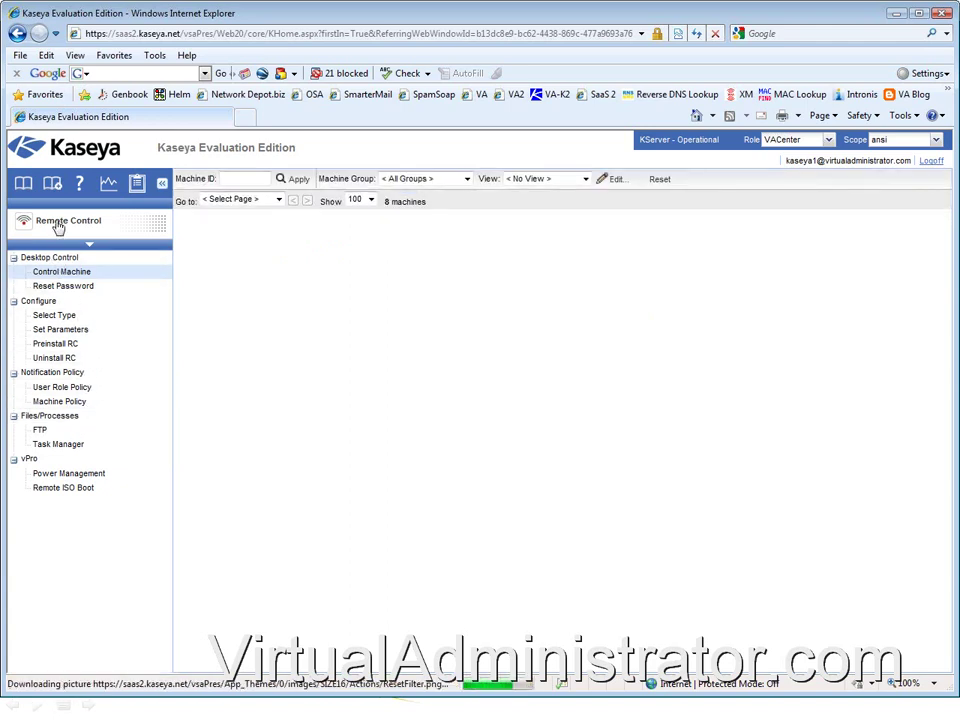
{"action": "left_click", "coordinate": [80, 288]}
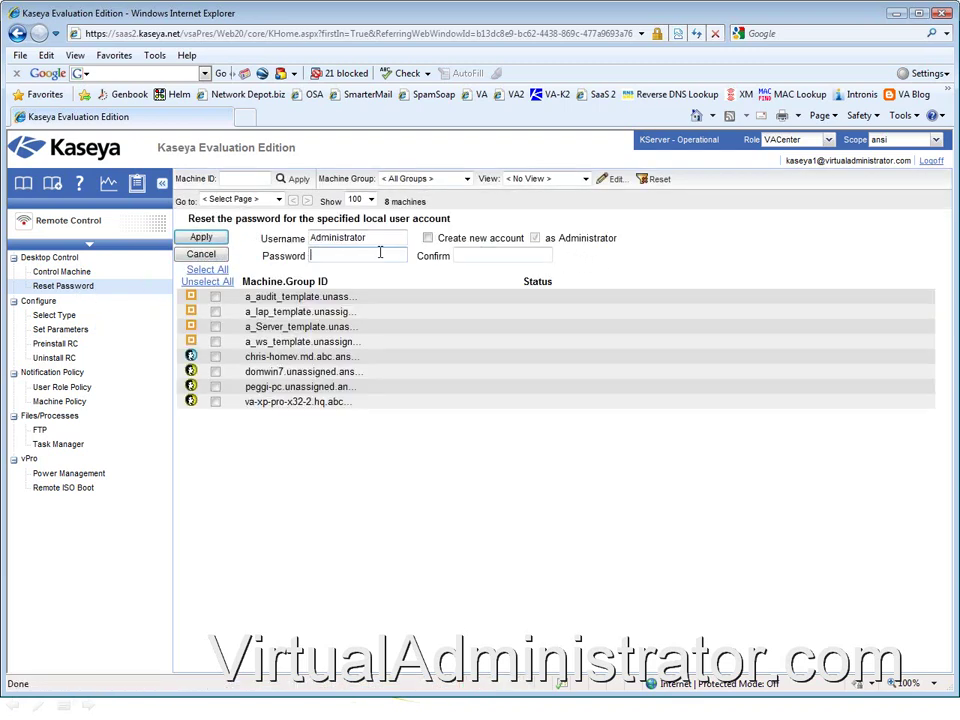
{"action": "double_click", "coordinate": [377, 237]}
{"action": "type", "text": "A"}
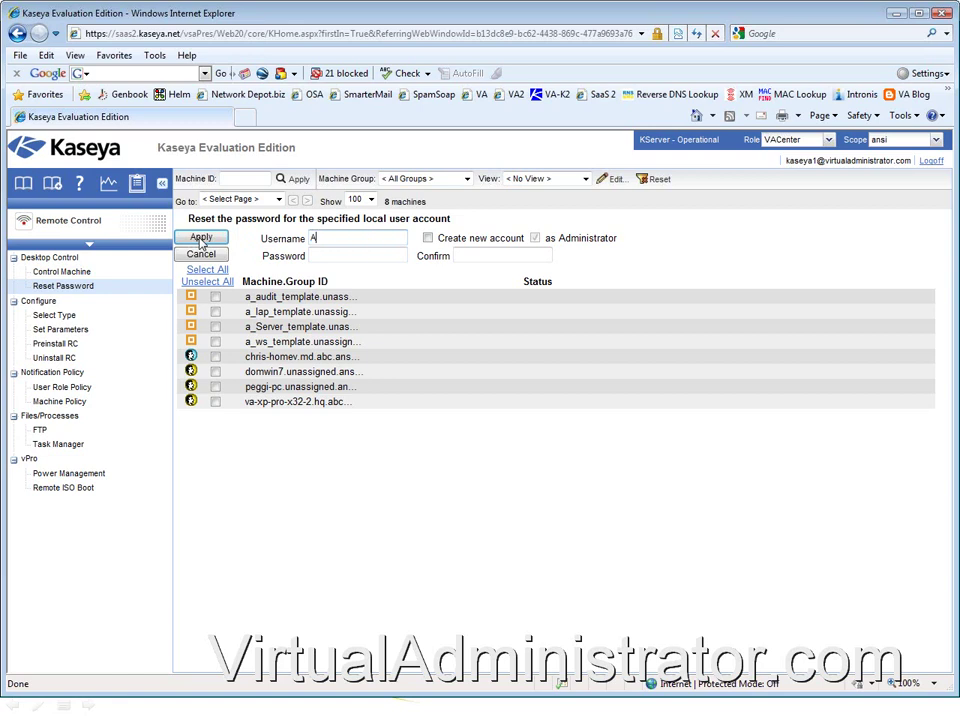
{"action": "key", "text": "BackSpace"}
{"action": "type", "text": "V"}
{"action": "type", "text": "BCAdmin"}
{"action": "key", "text": "Tab"}
{"action": "key", "text": "space"}
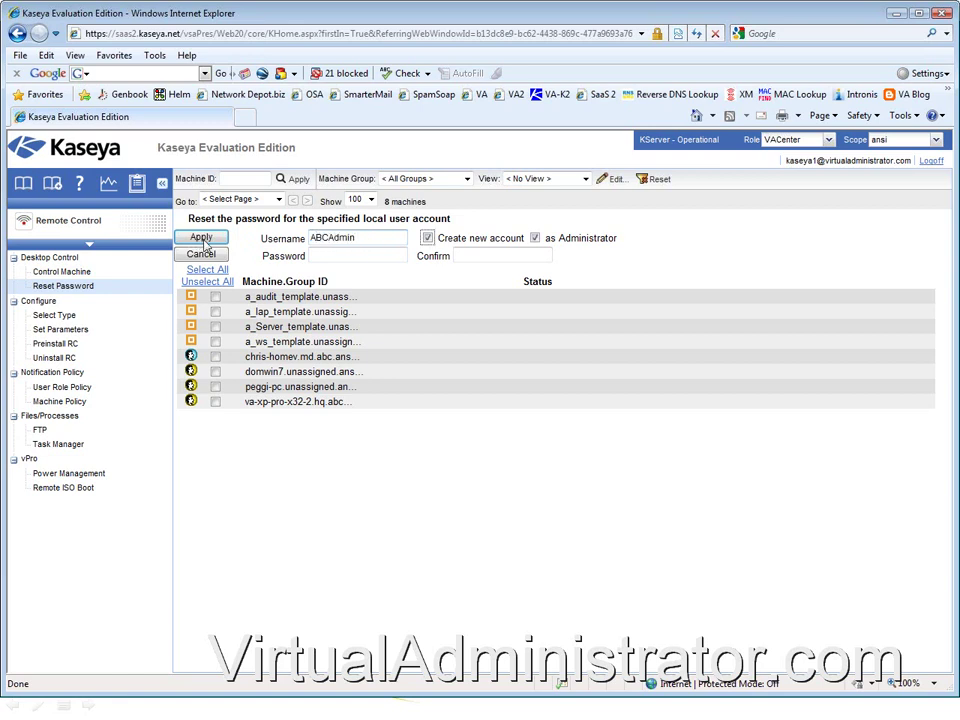
- Enter and confirm the new account's password and select the four non-template machines for it
{"action": "left_click", "coordinate": [321, 255]}
{"action": "type", "text": "••••"}
{"action": "left_click", "coordinate": [498, 256]}
{"action": "type", "text": "••••"}
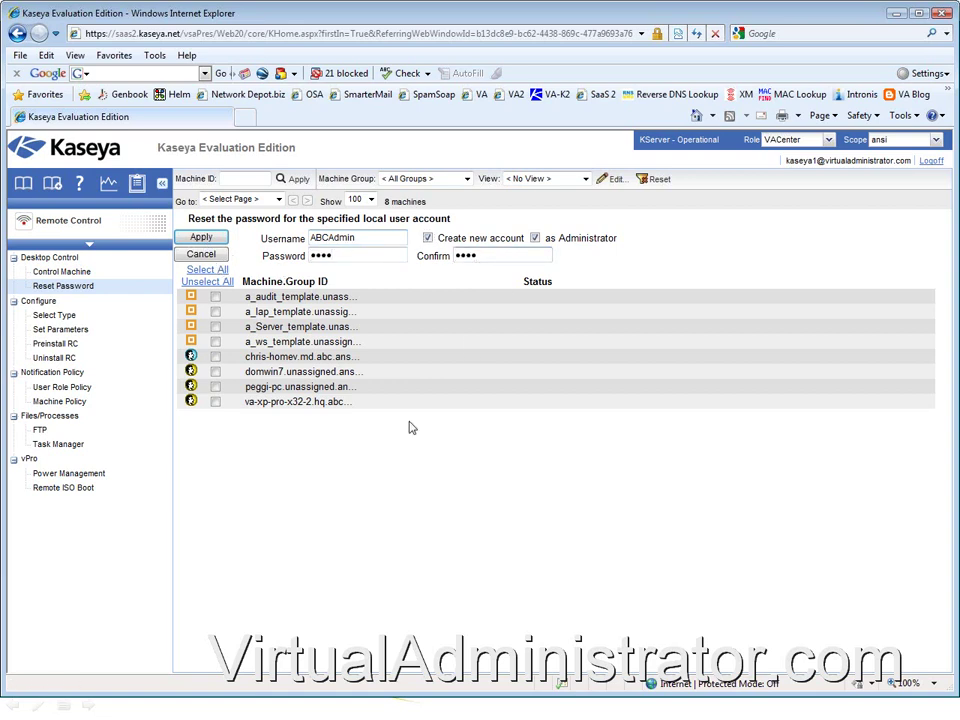
{"action": "left_click", "coordinate": [215, 356]}
{"action": "left_click", "coordinate": [215, 371]}
{"action": "left_click", "coordinate": [215, 386]}
{"action": "left_click", "coordinate": [215, 401]}
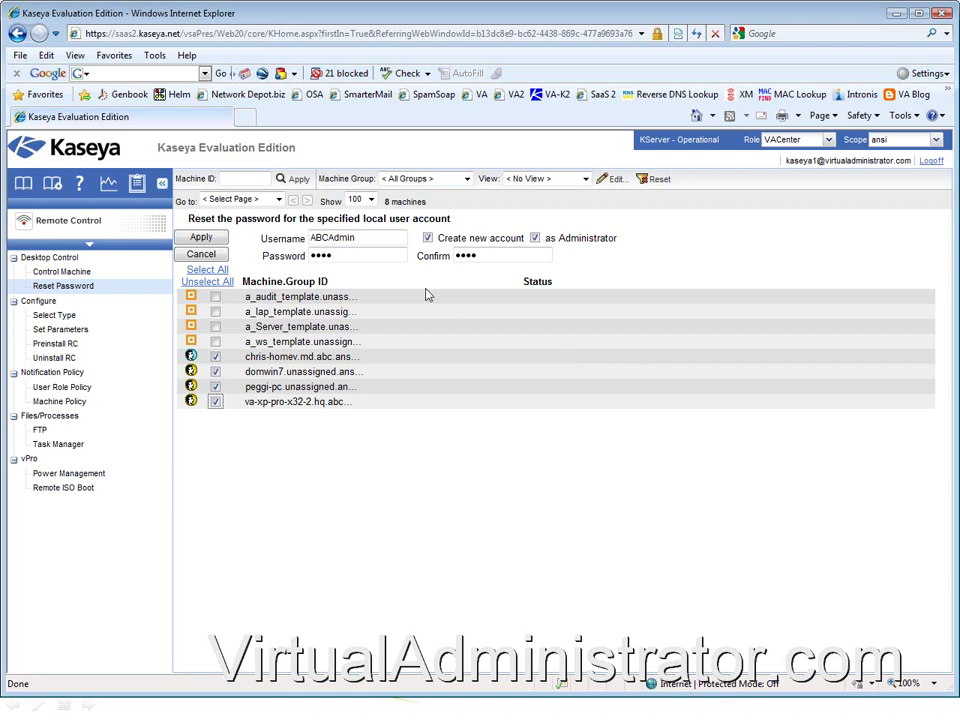
- Highlight the new account's username and return to the Set Credential page of the Agent module
{"action": "left_click_drag", "start_coordinate": [352, 238], "coordinate": [300, 253]}
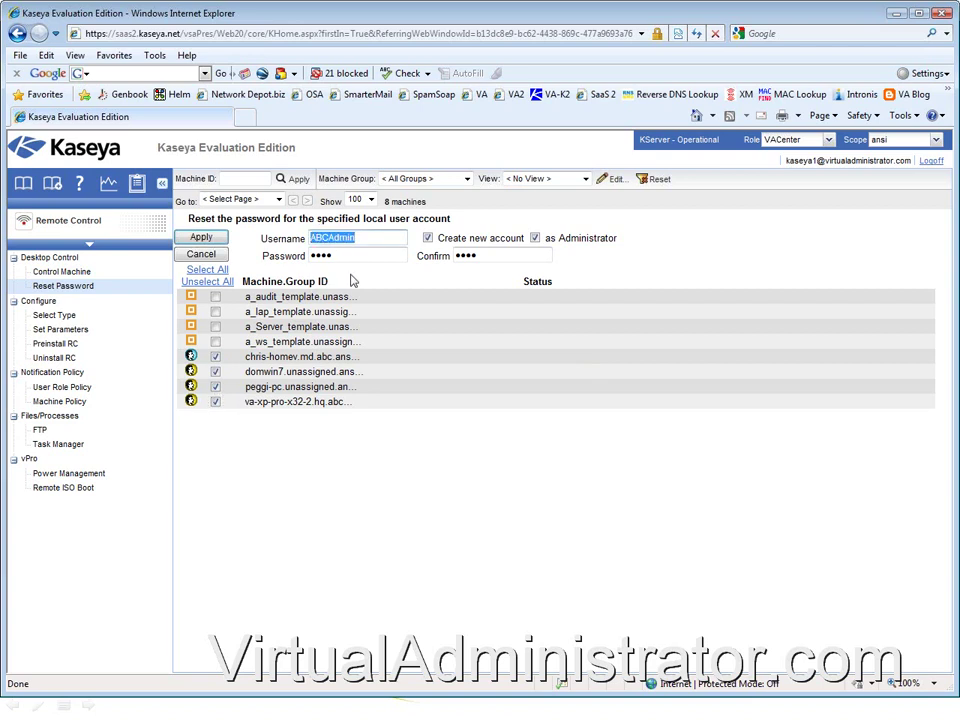
{"action": "left_click", "coordinate": [80, 222]}
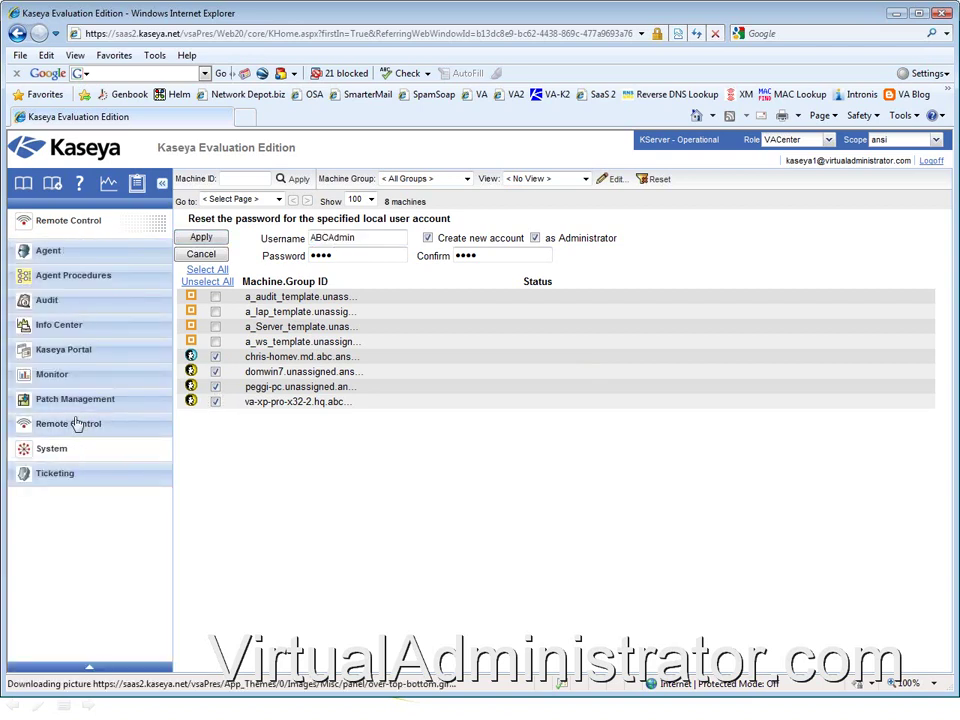
{"action": "left_click", "coordinate": [52, 254]}
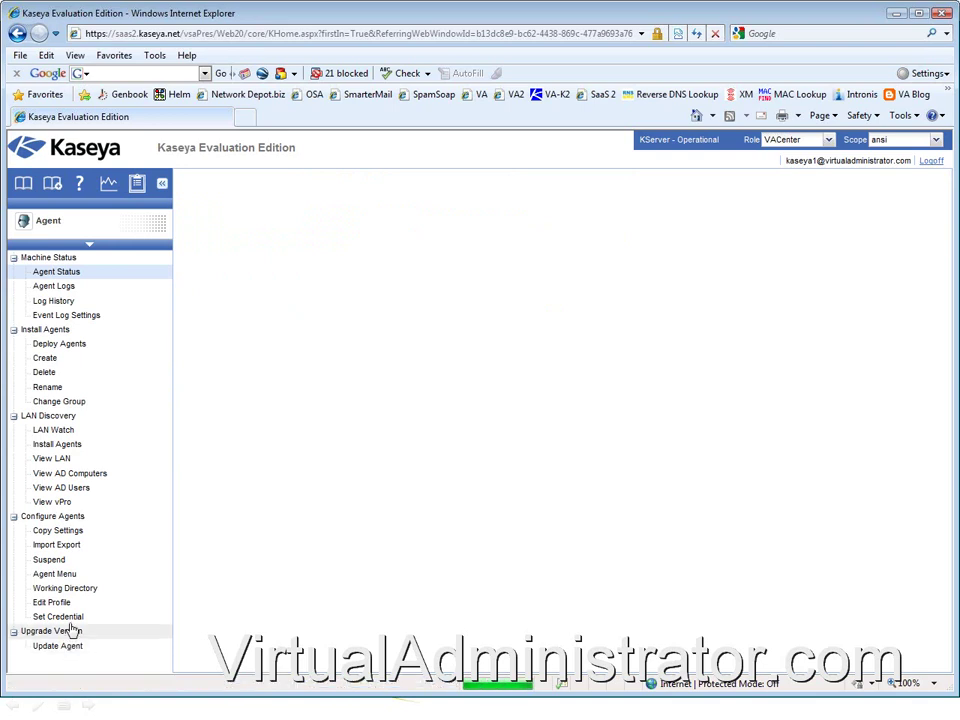
{"action": "left_click", "coordinate": [76, 616]}
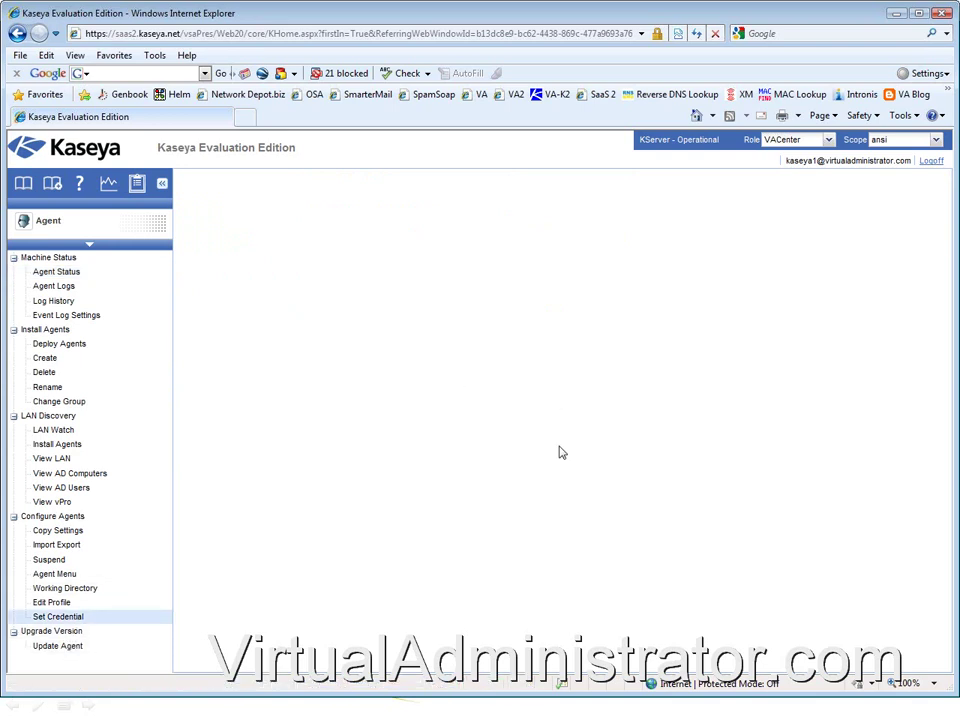
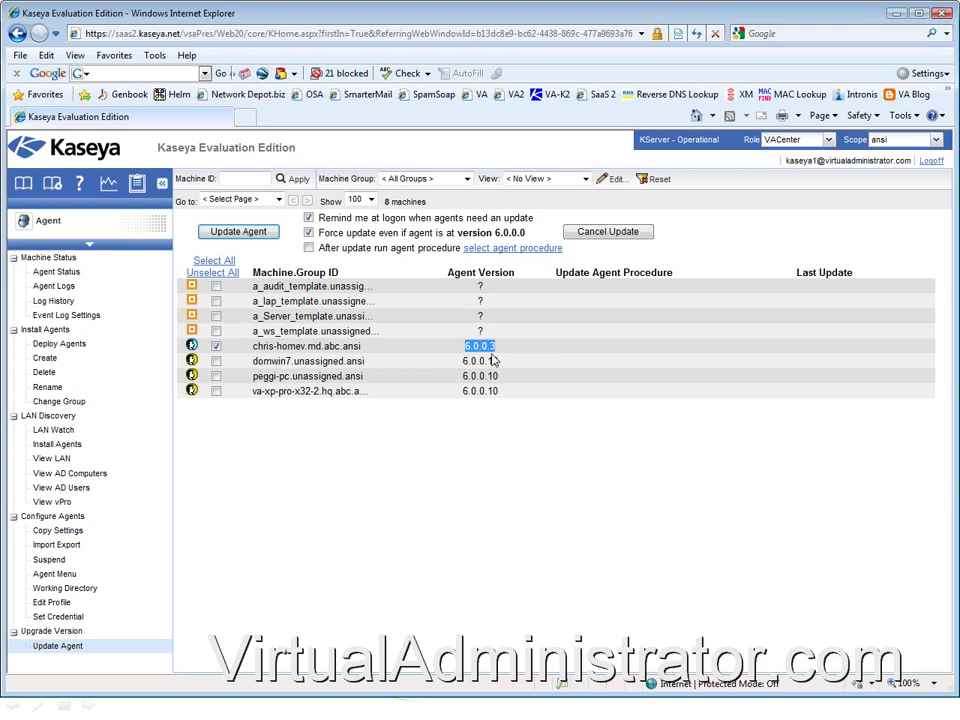
- Examine the agent version listed for the domwin7 machine on the Update Agent page
{"action": "left_click", "coordinate": [481, 364]}
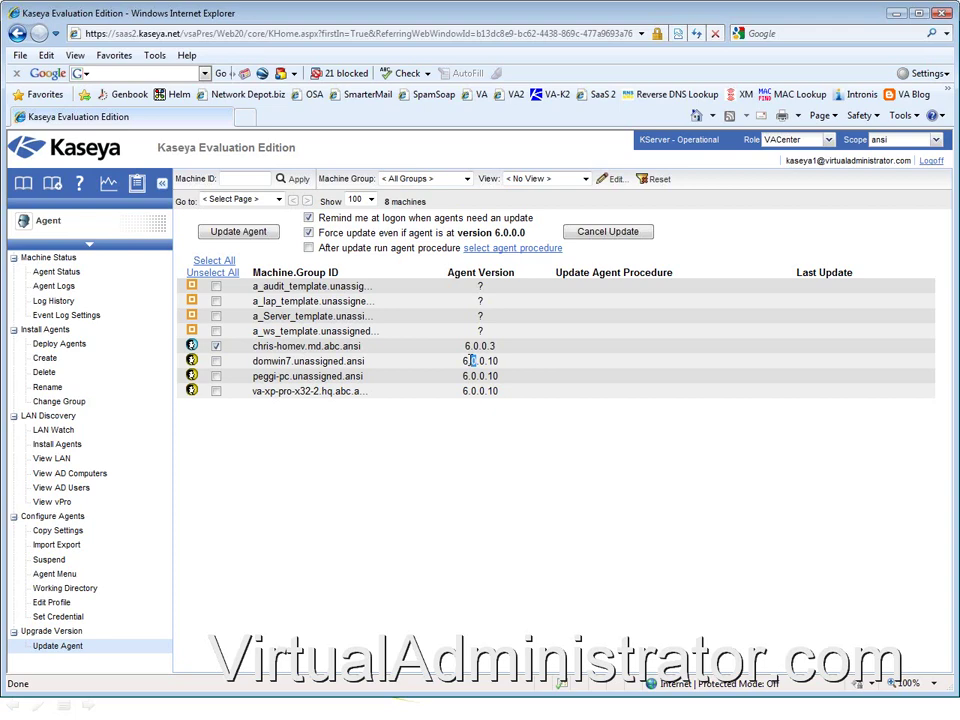
{"action": "left_click_drag", "start_coordinate": [470, 361], "coordinate": [473, 366]}
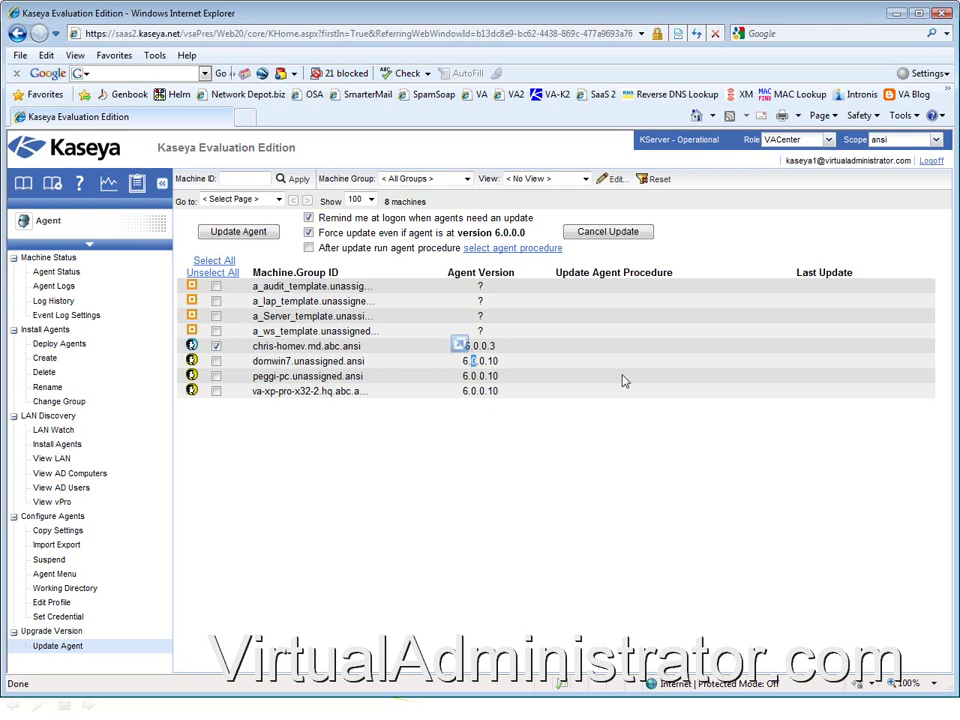